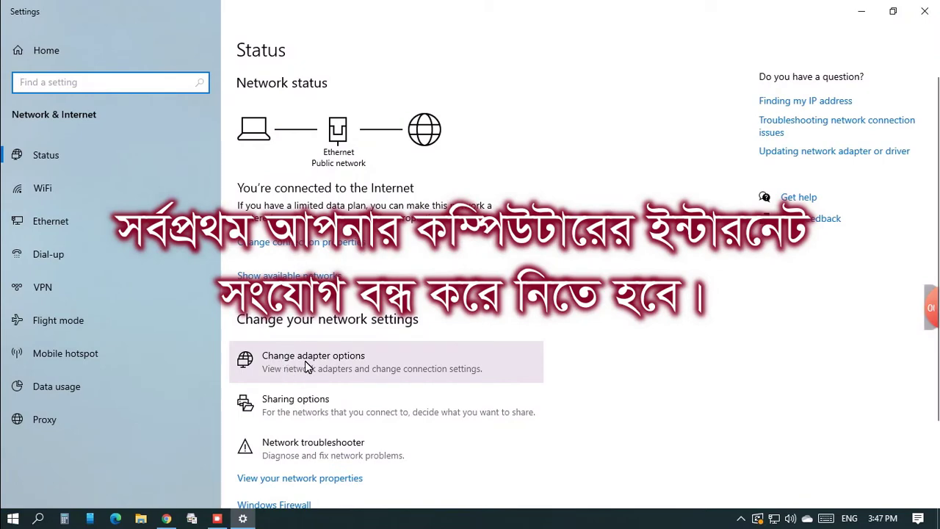
Disable the Ethernet adapter in Network Connections and close the network settings windows.
left_click(307, 365)
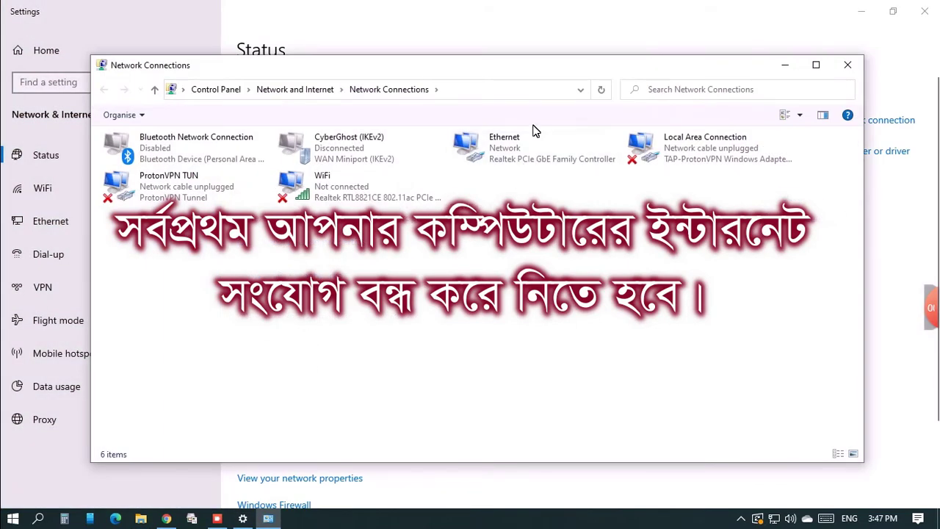
right_click(517, 147)
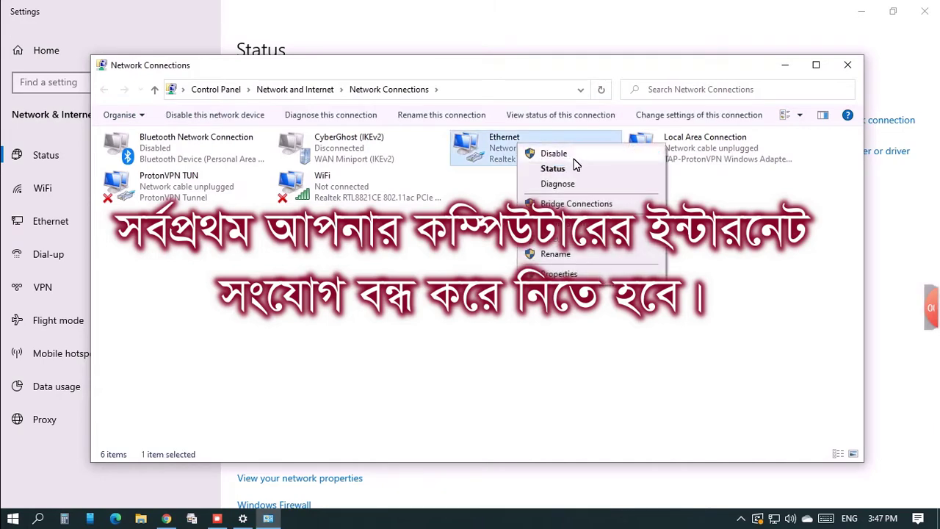
left_click(533, 155)
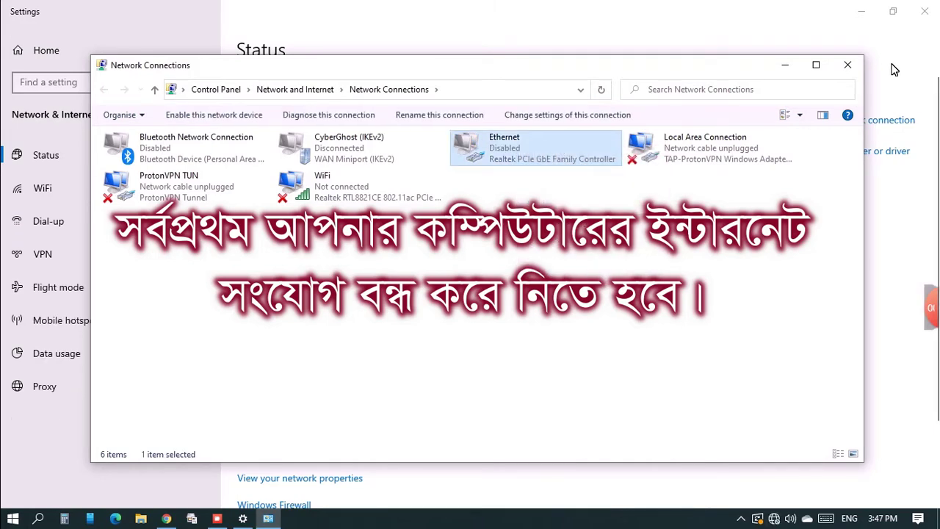
left_click(850, 65)
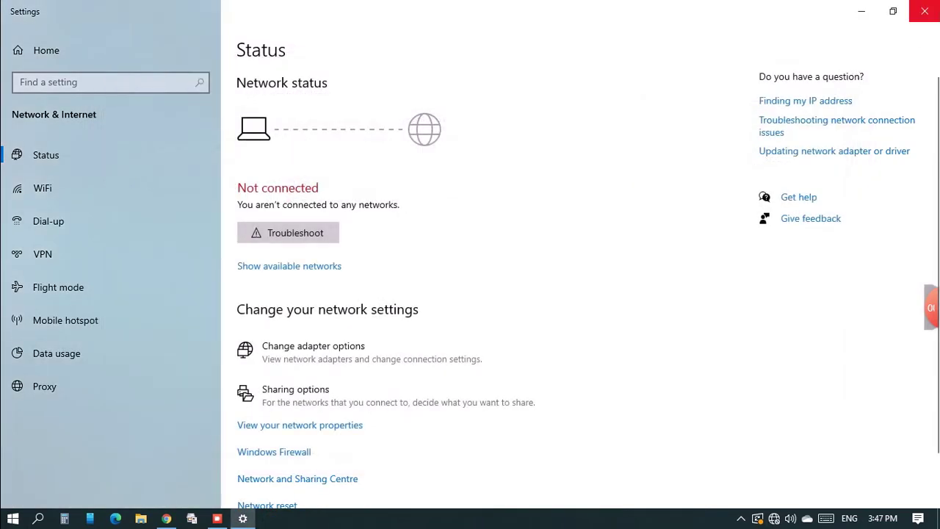
left_click(925, 11)
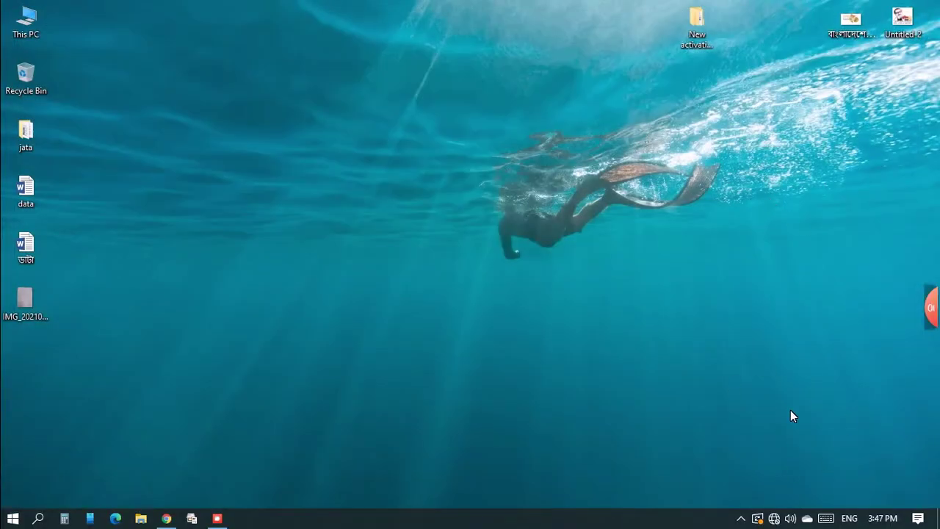
Turn off Real-time protection in the Windows Security virus & threat protection settings and close the window.
left_click(741, 518)
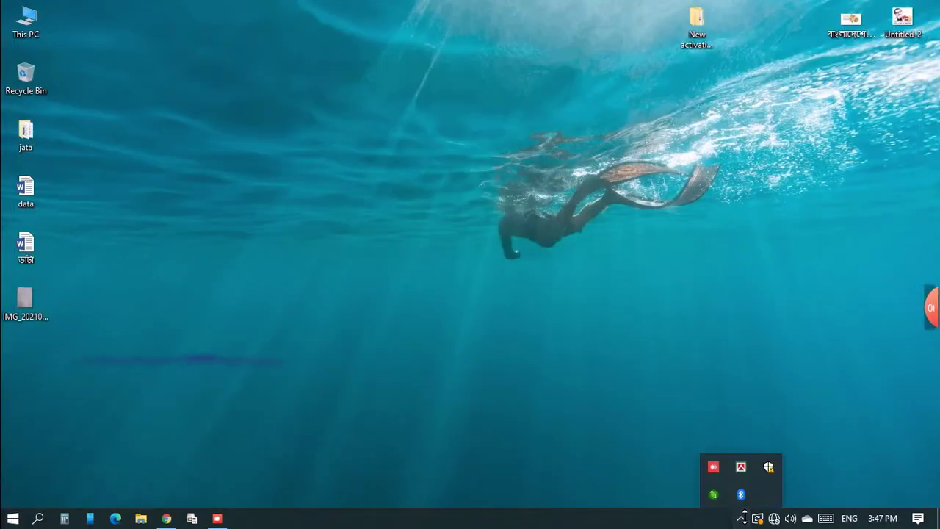
left_click(769, 468)
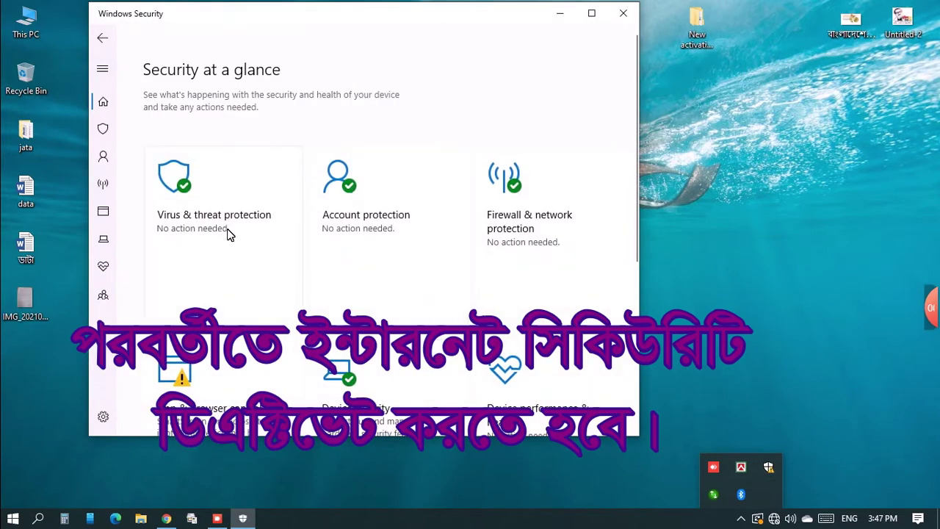
left_click(226, 233)
scroll(258, 301, "down", 1)
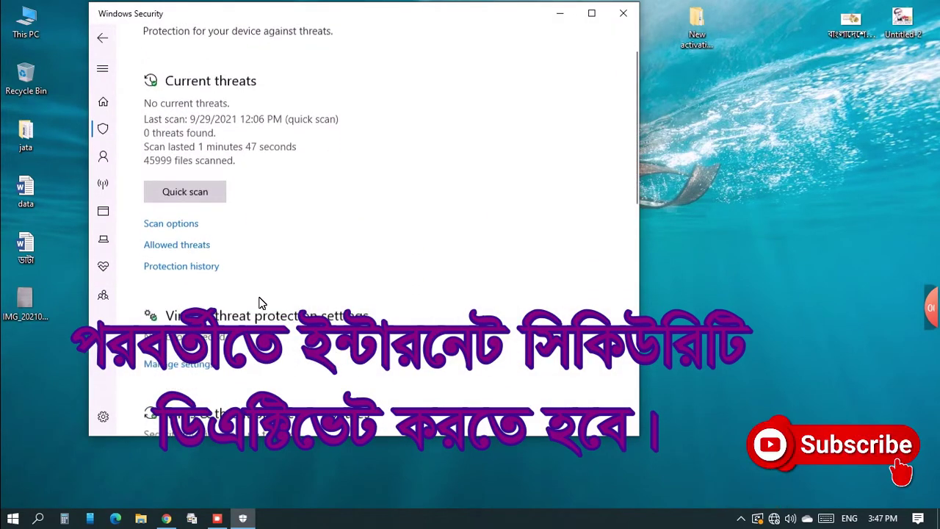
scroll(259, 302, "down", 3)
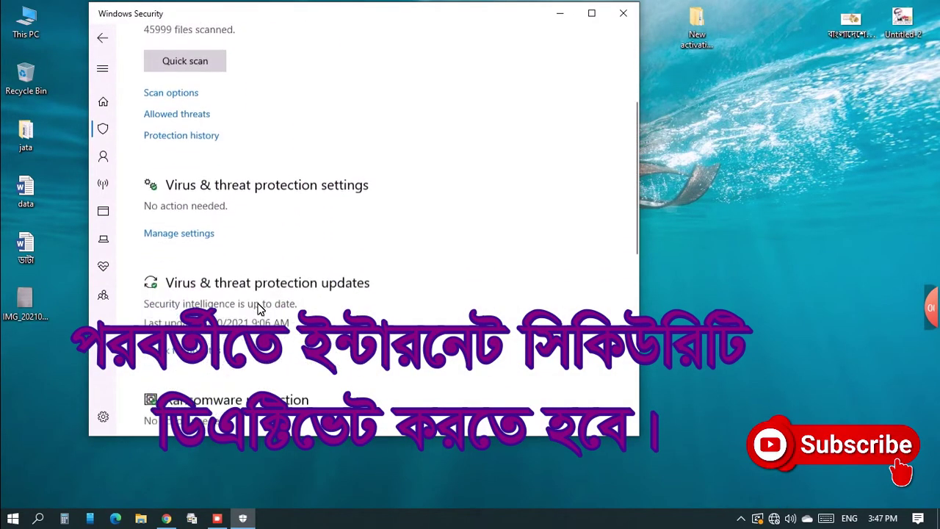
left_click(184, 232)
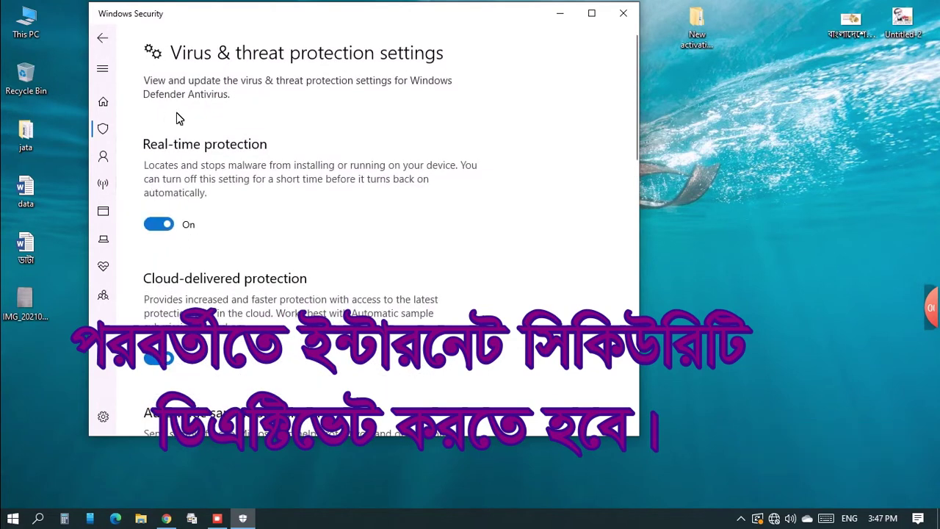
left_click(161, 225)
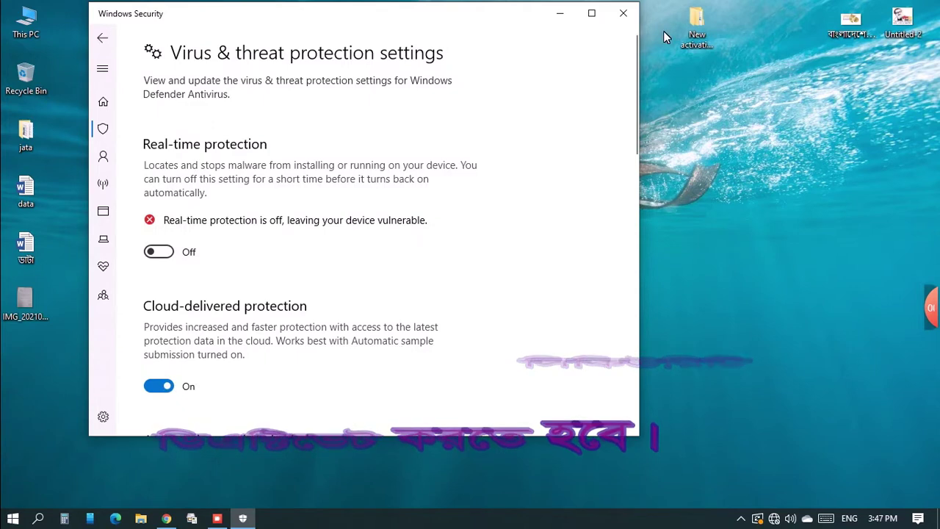
left_click(623, 14)
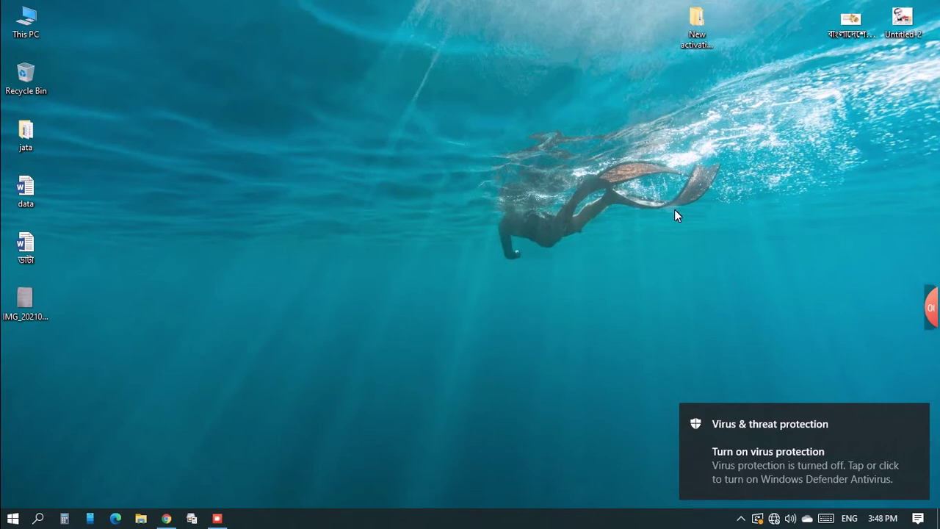
Launch Word 2013 from the Microsoft Office 2013 program group.
left_click(13, 519)
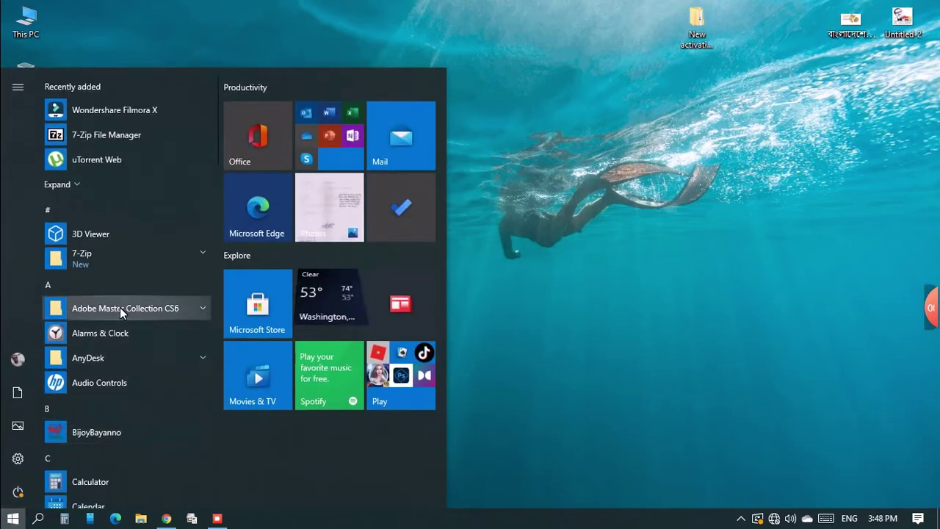
scroll(125, 323, "down", 6)
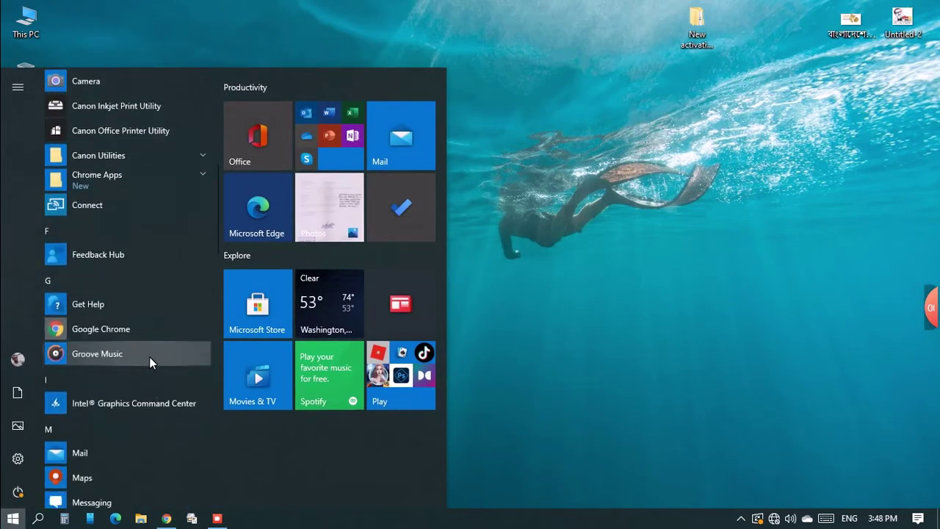
scroll(151, 360, "down", 3)
left_click(153, 408)
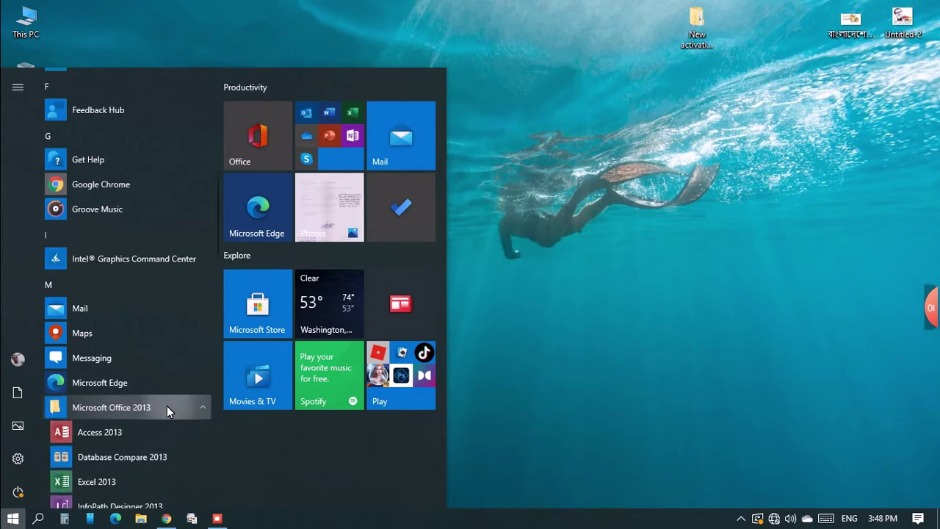
scroll(161, 411, "down", 5)
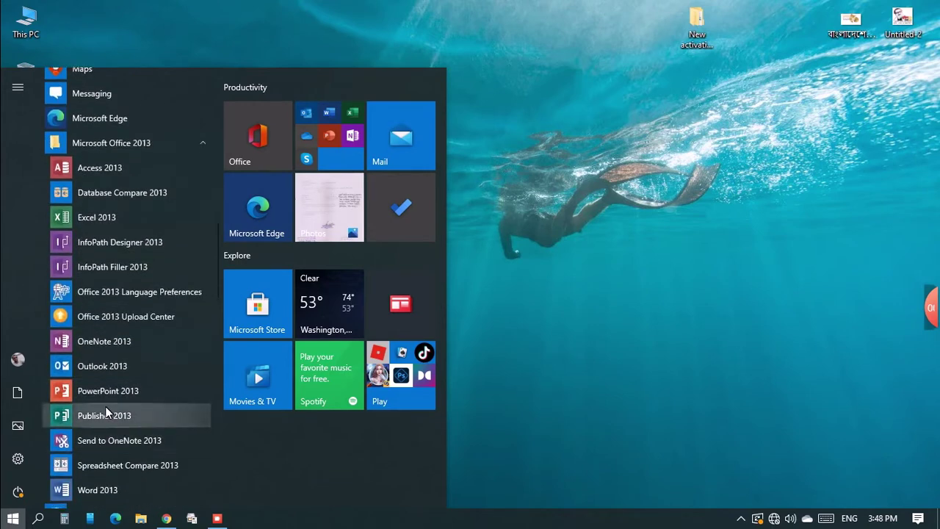
left_click(108, 484)
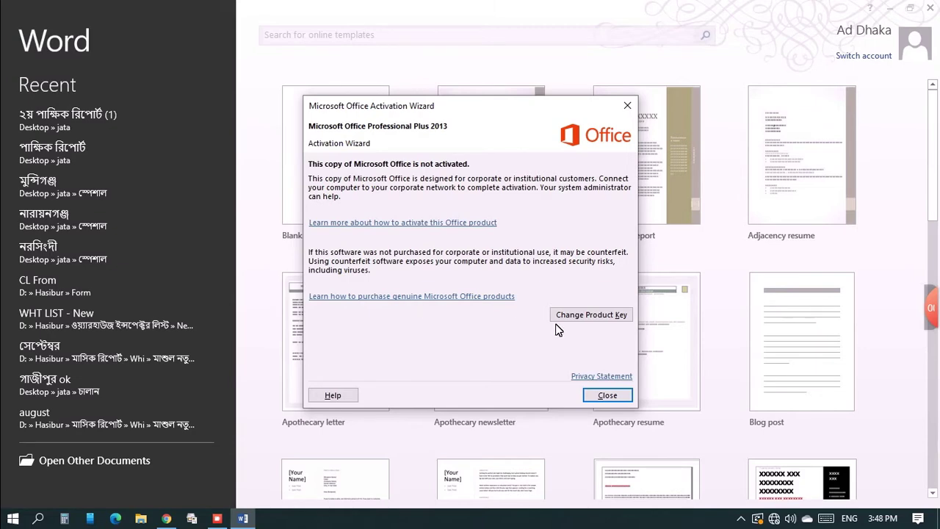
Dismiss the Office Activation Wizard, check the activation status in a blank document, and close Word.
left_click(608, 395)
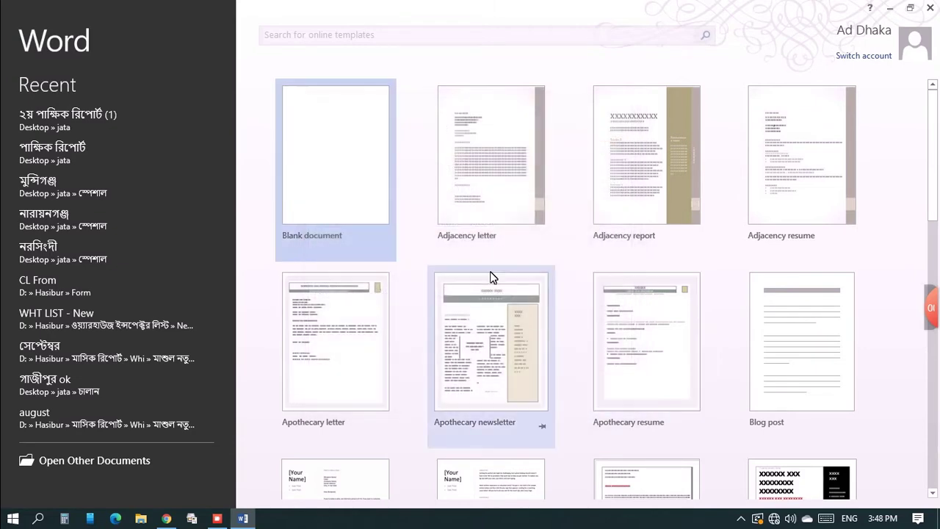
left_click(343, 172)
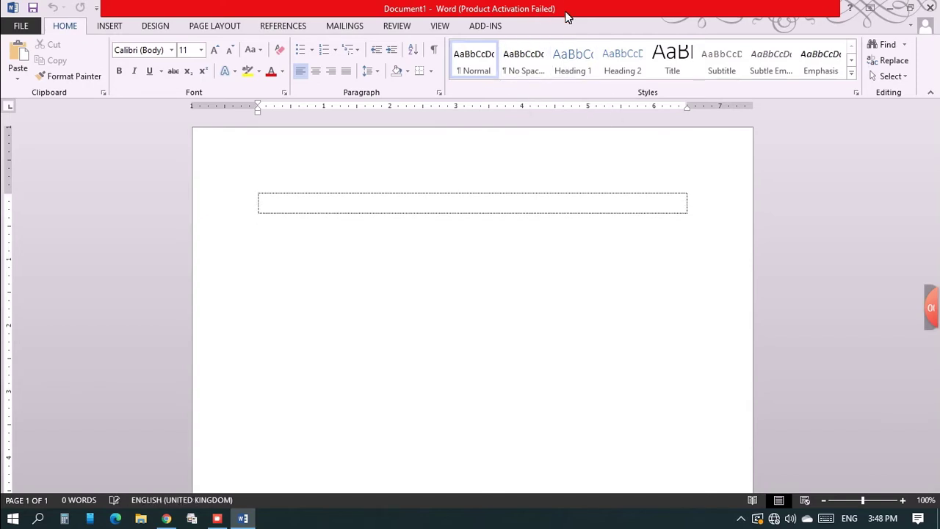
left_click(930, 9)
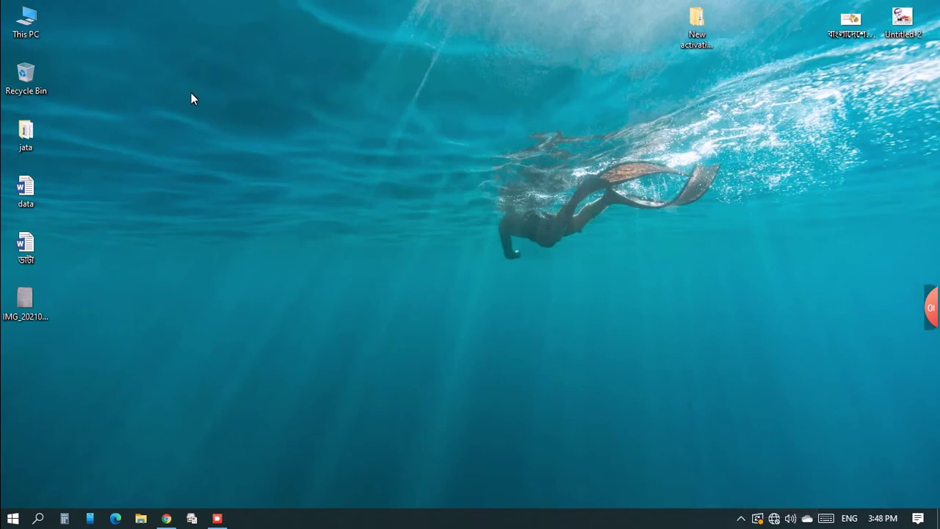
Check the Windows activation status in this computer's system properties and close the window.
right_click(28, 26)
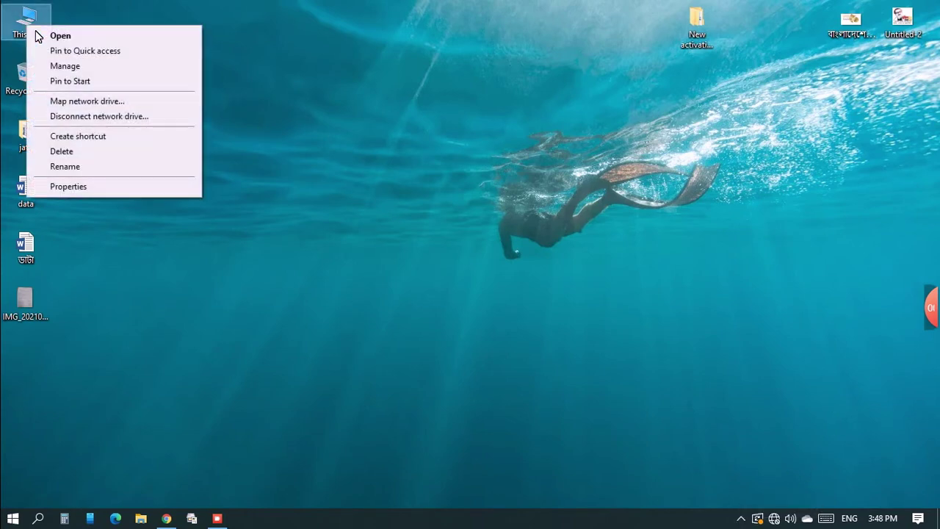
left_click(98, 188)
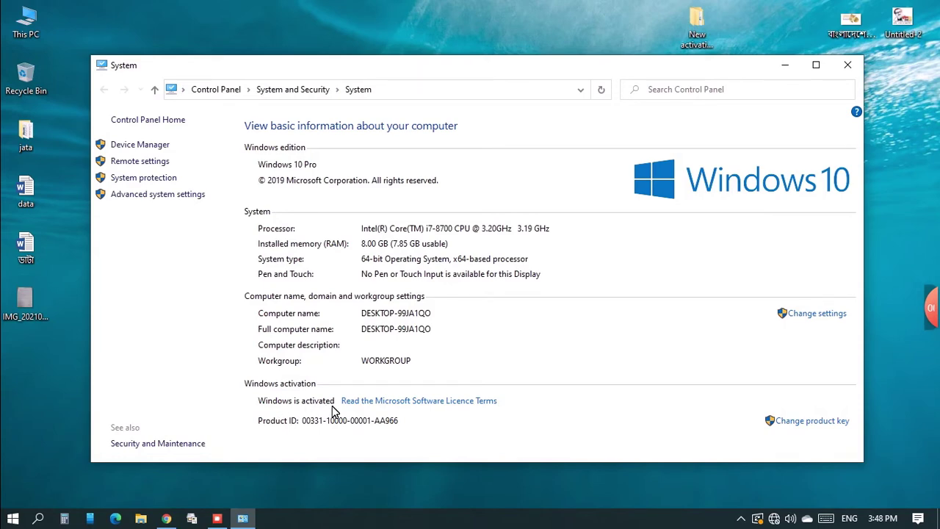
left_click(855, 66)
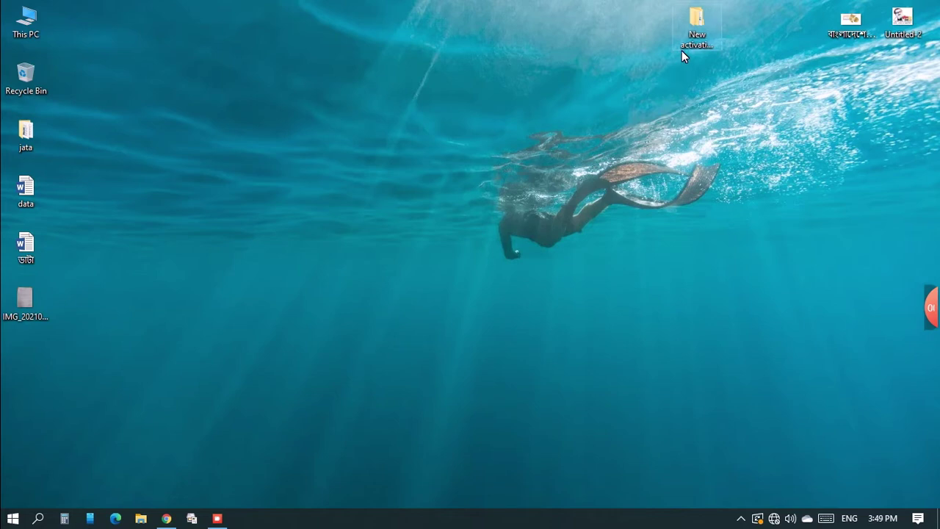
Extract the KMSAuto For win 10 archive within the New activation win 10 folder, using the default destination.
left_click(696, 31)
double_click(697, 31)
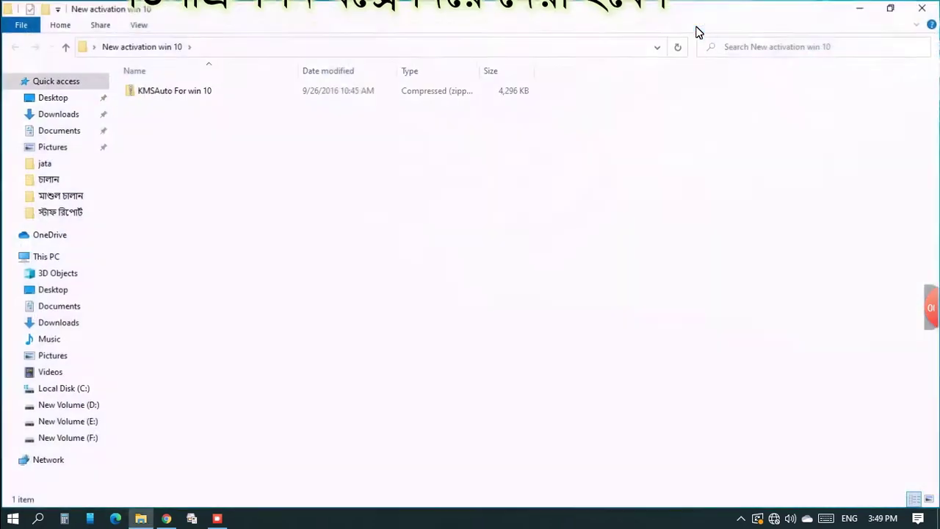
left_click(177, 95)
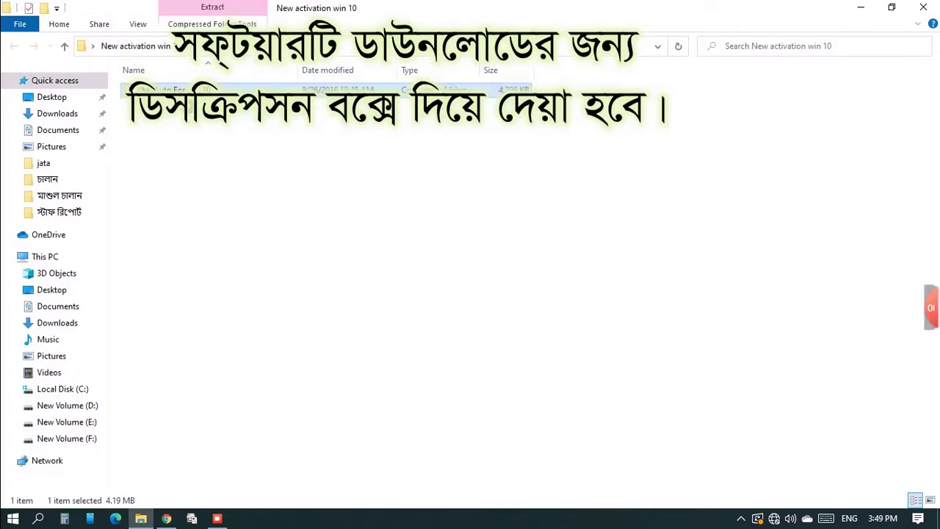
right_click(177, 95)
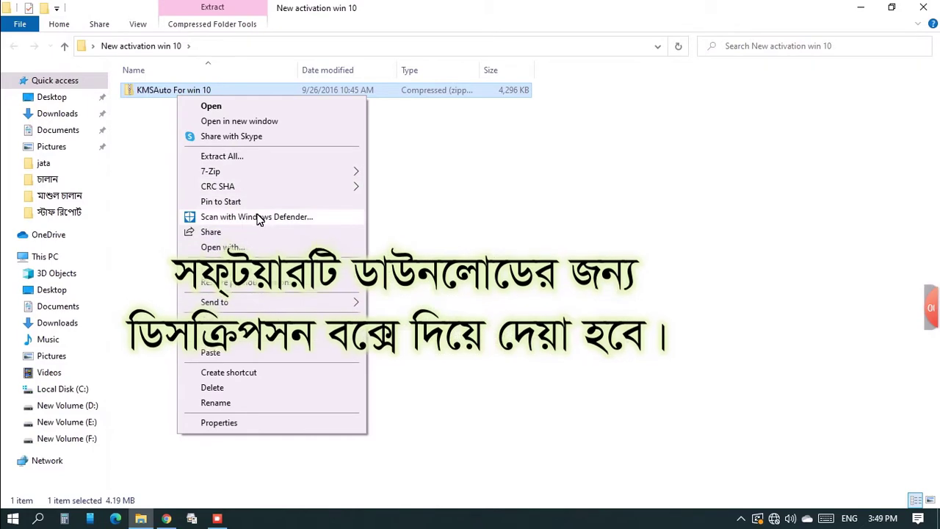
left_click(228, 157)
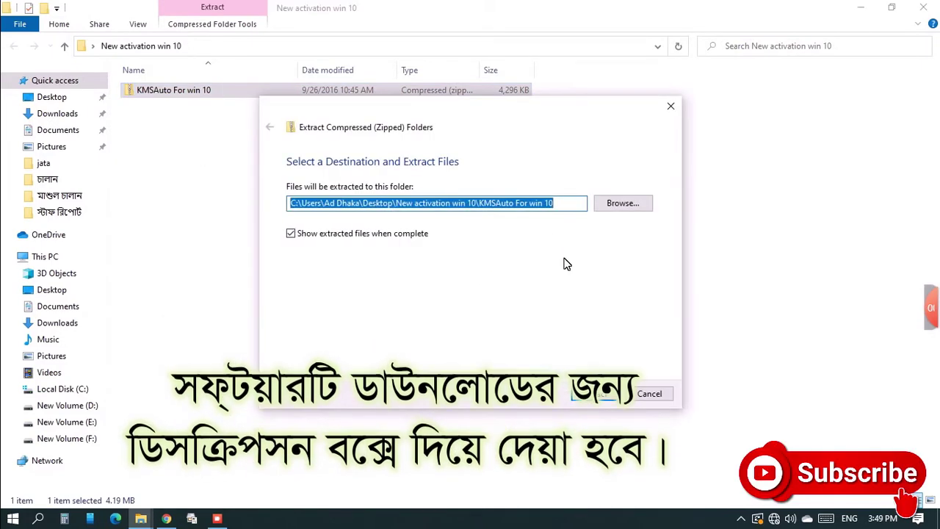
left_click(593, 392)
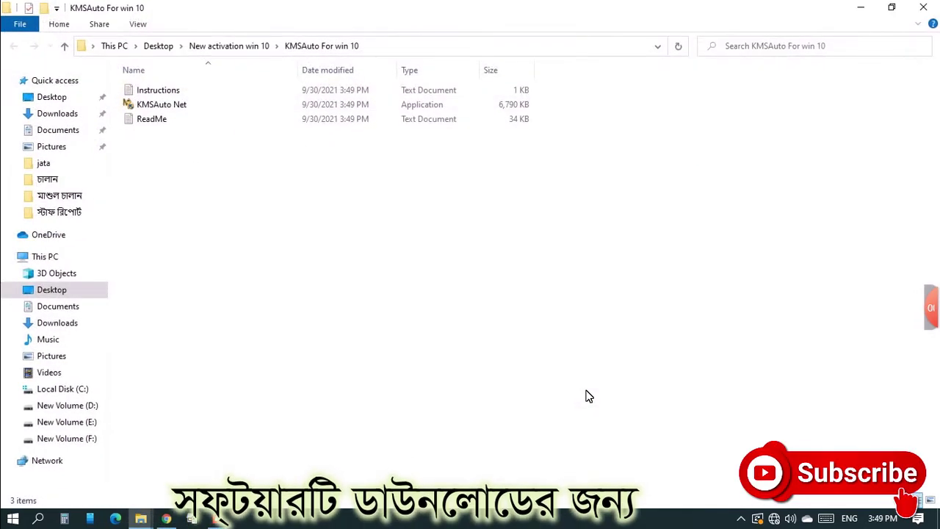
key("alt+F4")
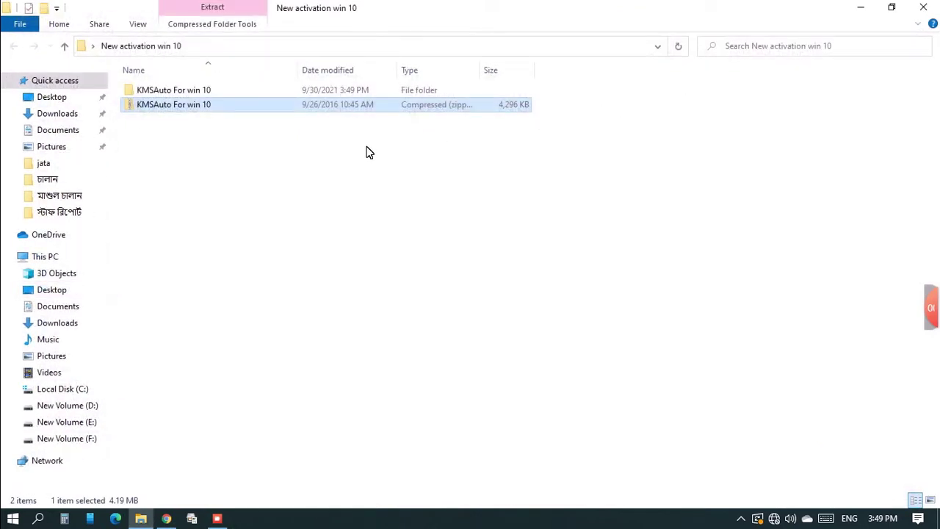
Run the KMSAuto Net application from the extracted KMSAuto For win 10 folder, allowing it past SmartScreen.
double_click(185, 91)
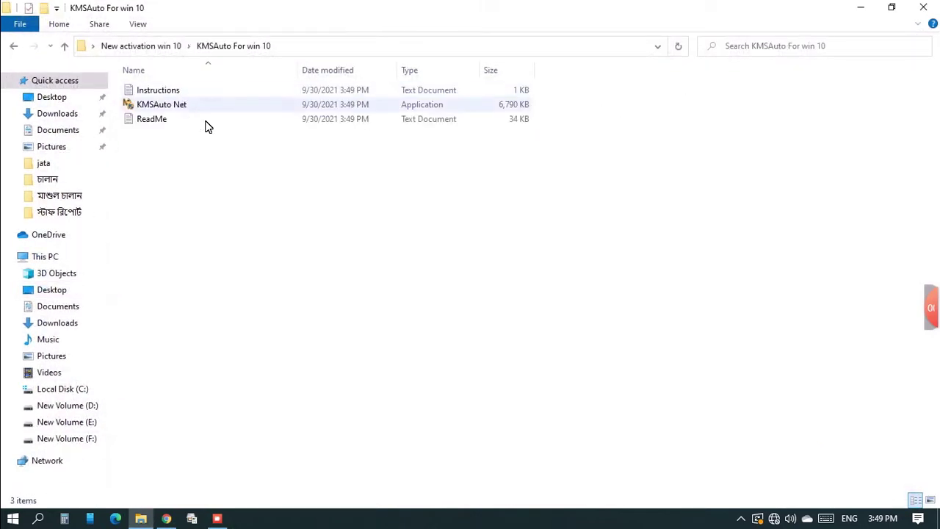
double_click(165, 107)
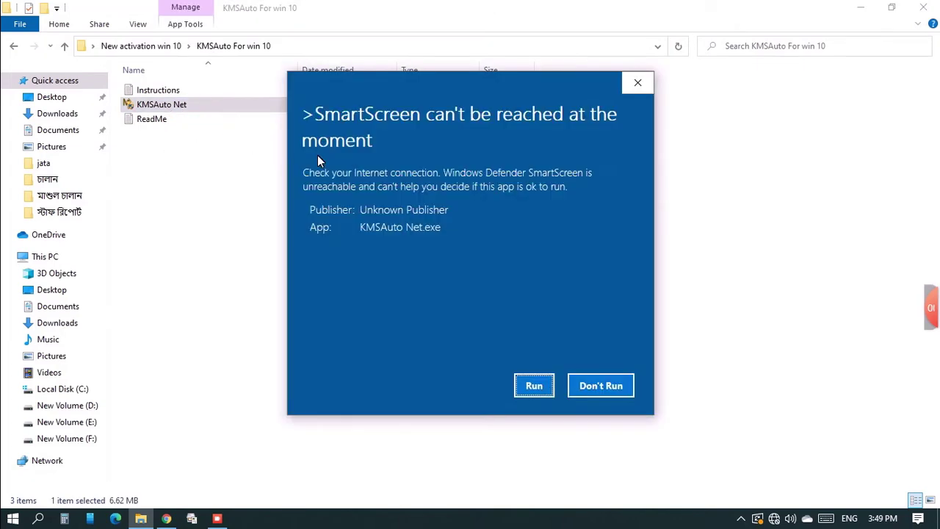
left_click(534, 387)
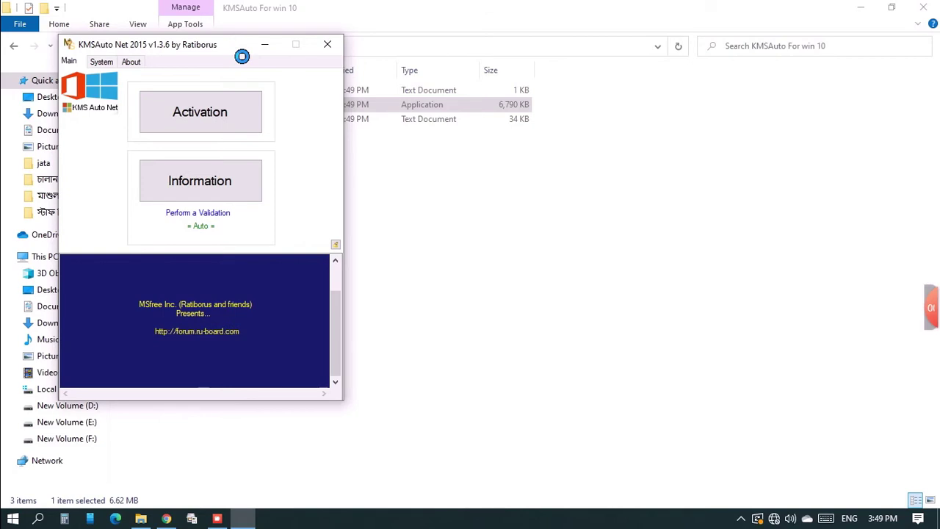
Close the File Explorer windows behind KMSAuto Net and run its Windows activation.
left_click_drag(231, 46, 606, 48)
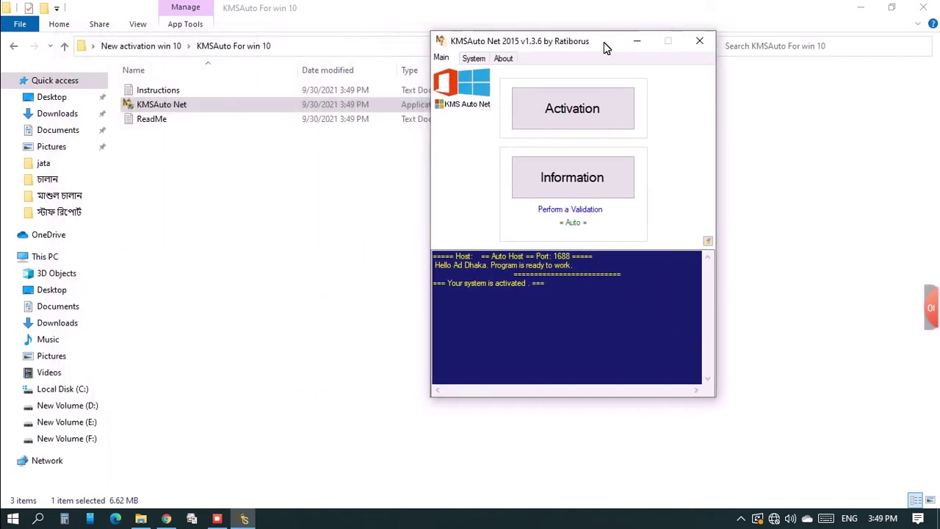
left_click(936, 3)
left_click(936, 3)
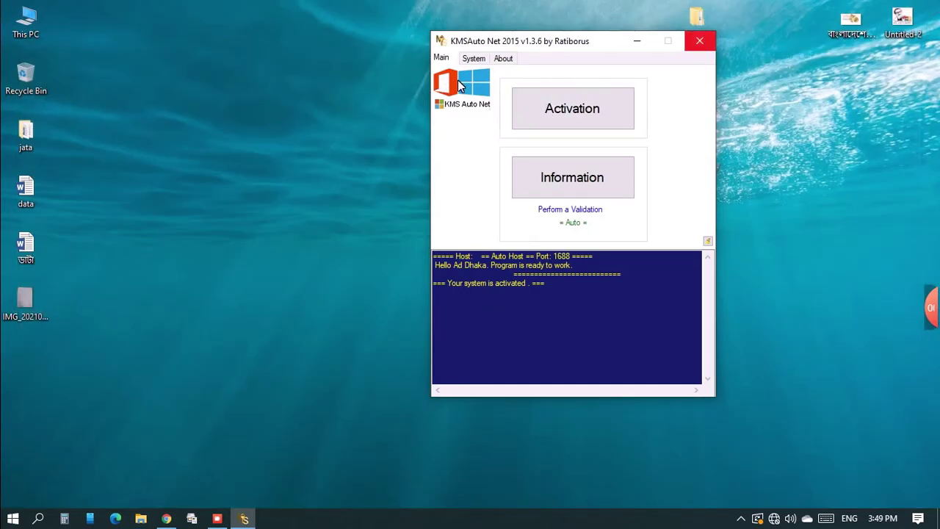
left_click(542, 113)
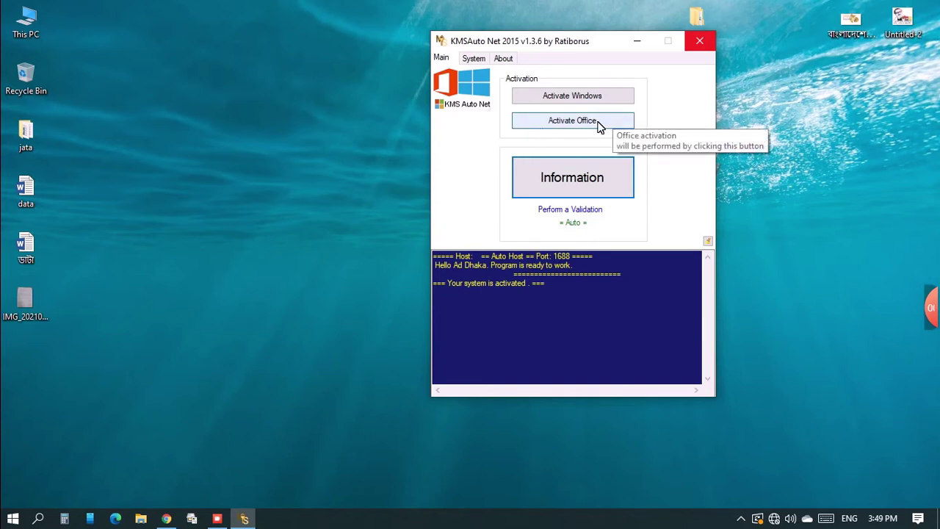
left_click(551, 100)
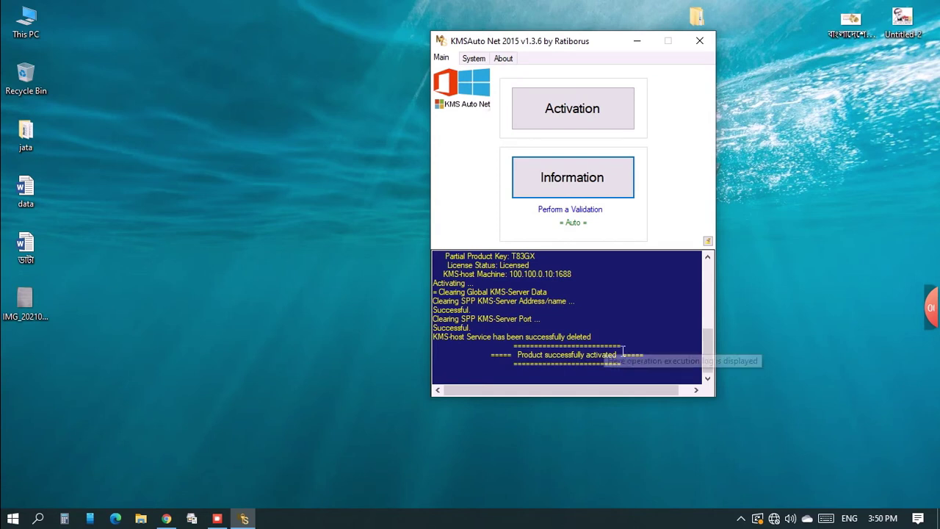
left_click(577, 116)
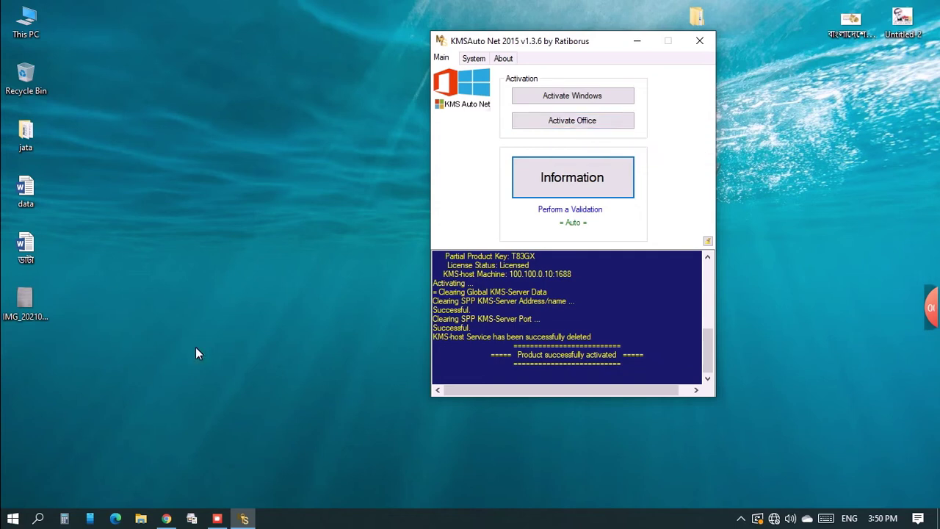
Launch Word 2013 from the Microsoft Office 2013 program group.
left_click(13, 519)
scroll(144, 332, "down", 7)
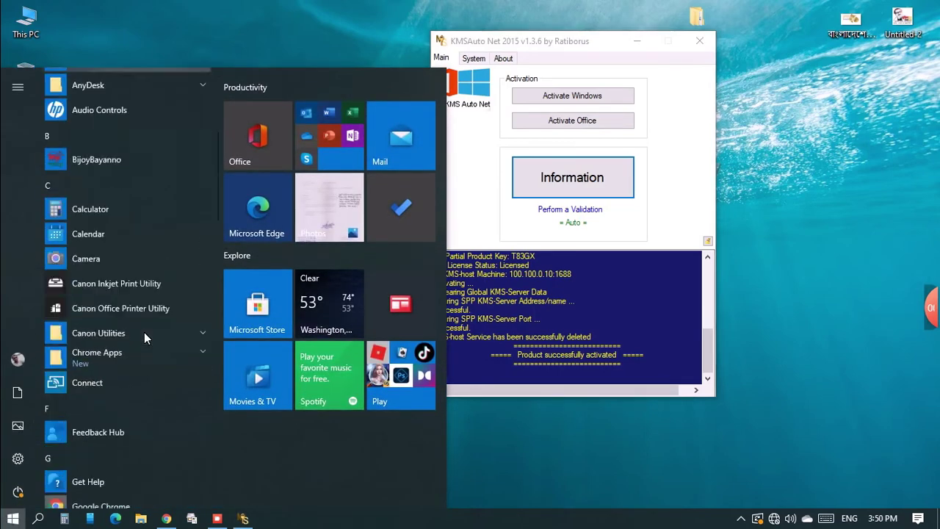
scroll(147, 368, "down", 1)
scroll(148, 368, "down", 3)
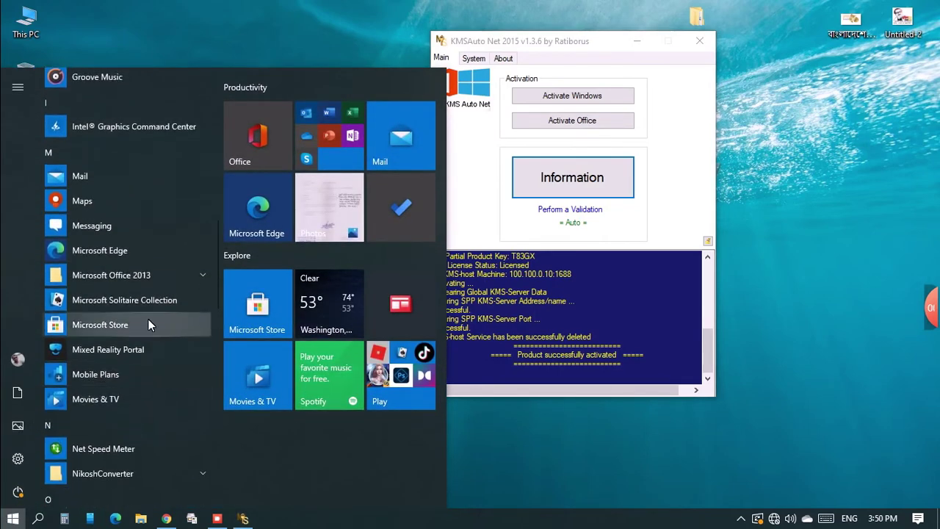
left_click(147, 276)
scroll(115, 472, "down", 3)
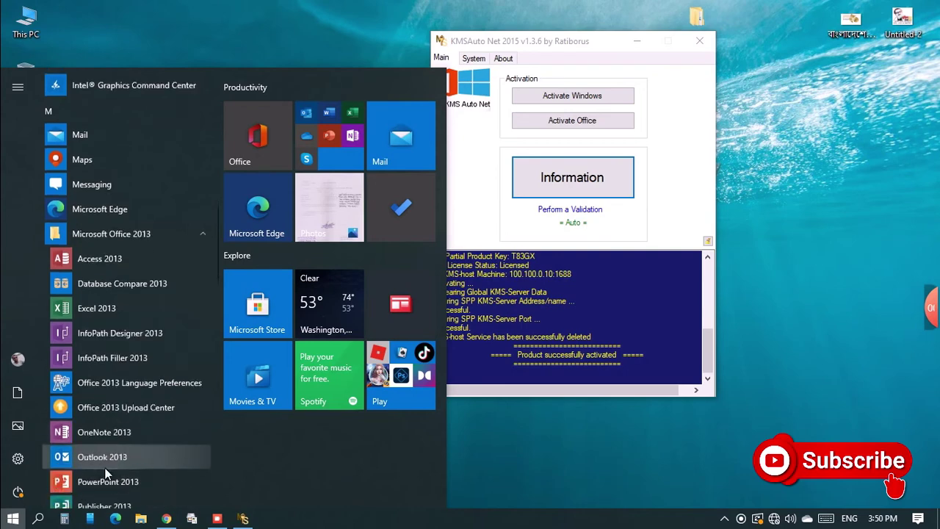
left_click(83, 502)
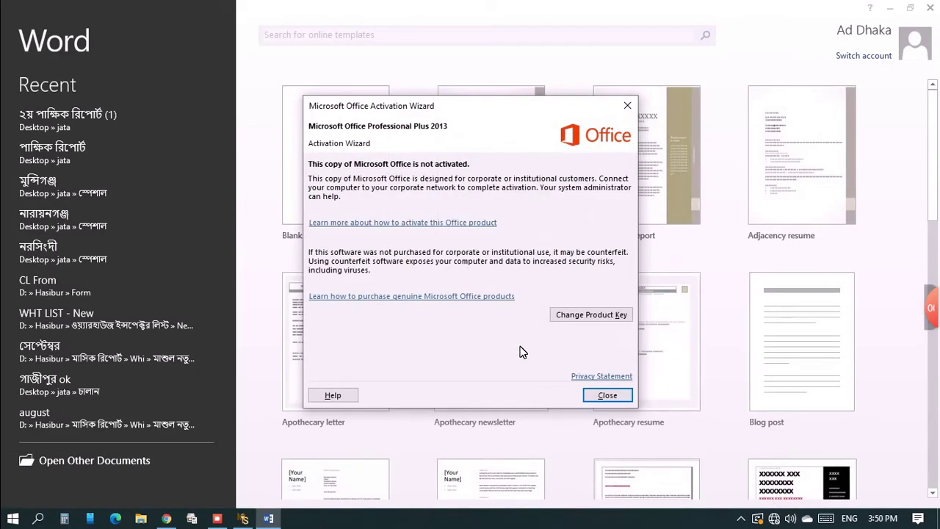
Dismiss the Office Activation Wizard, check the activation status in a blank document, and minimize Word.
left_click(601, 395)
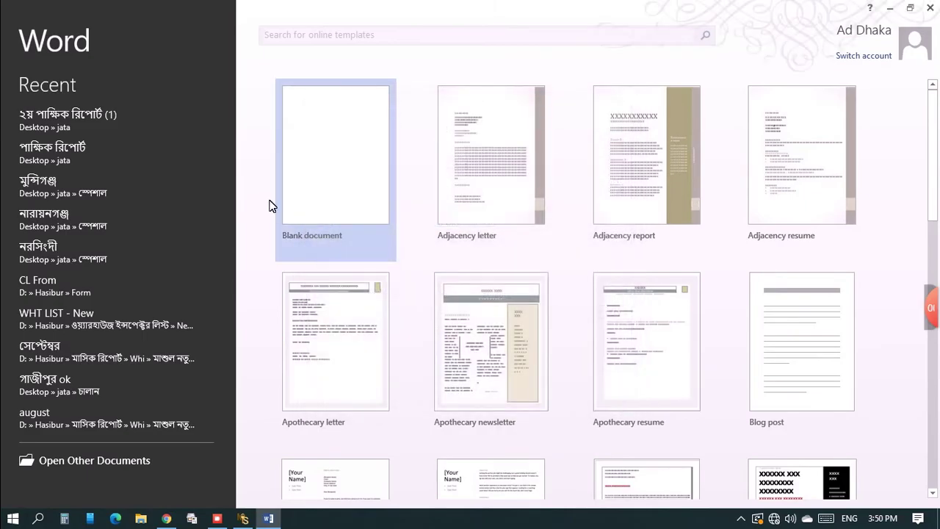
left_click(315, 221)
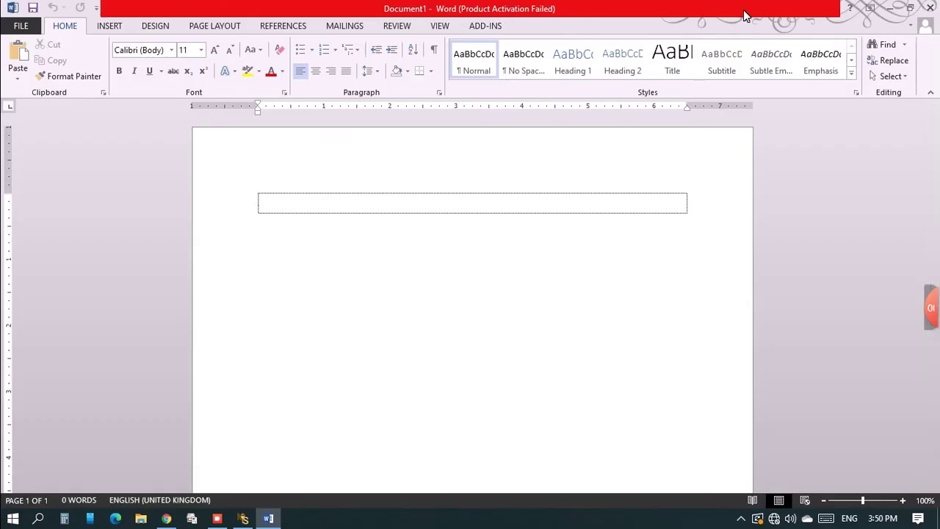
left_click(890, 8)
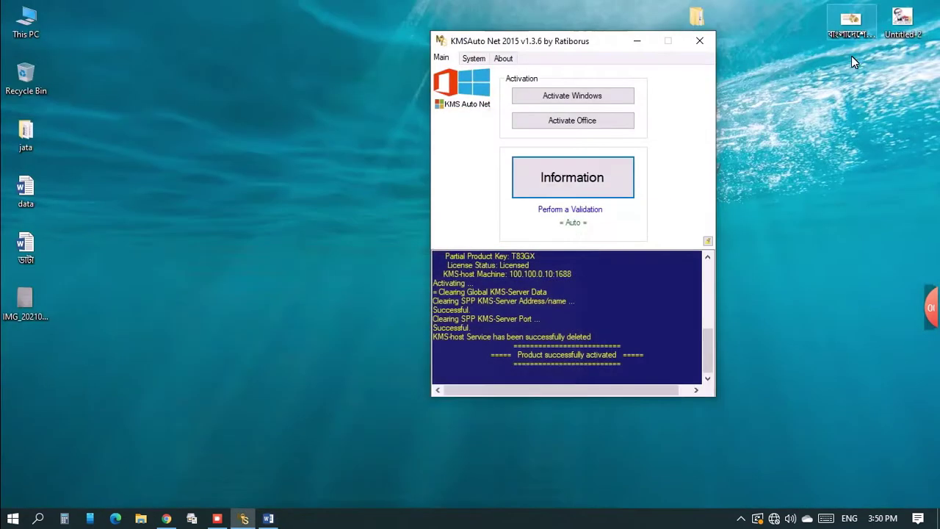
Run the Office activation in KMSAuto Net, agree to create the reactivation task in Task Scheduler, and close the program.
left_click(572, 120)
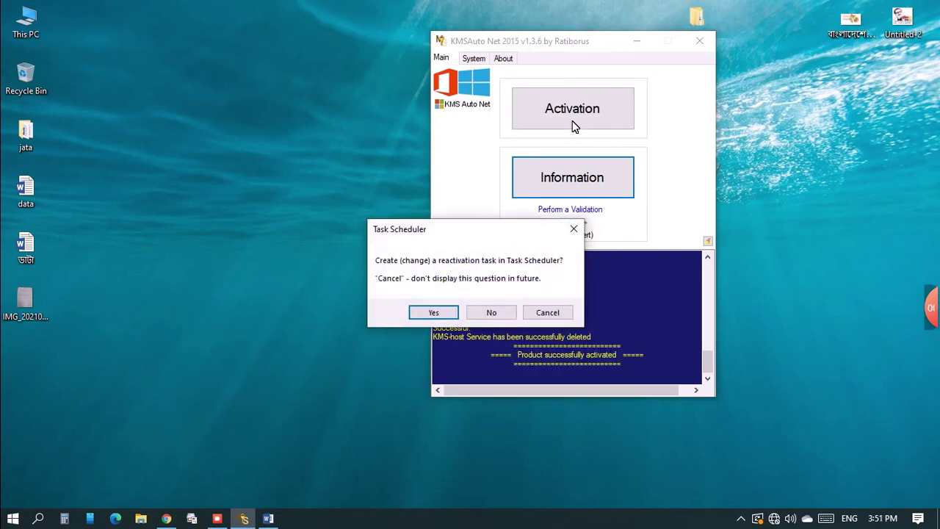
left_click(428, 313)
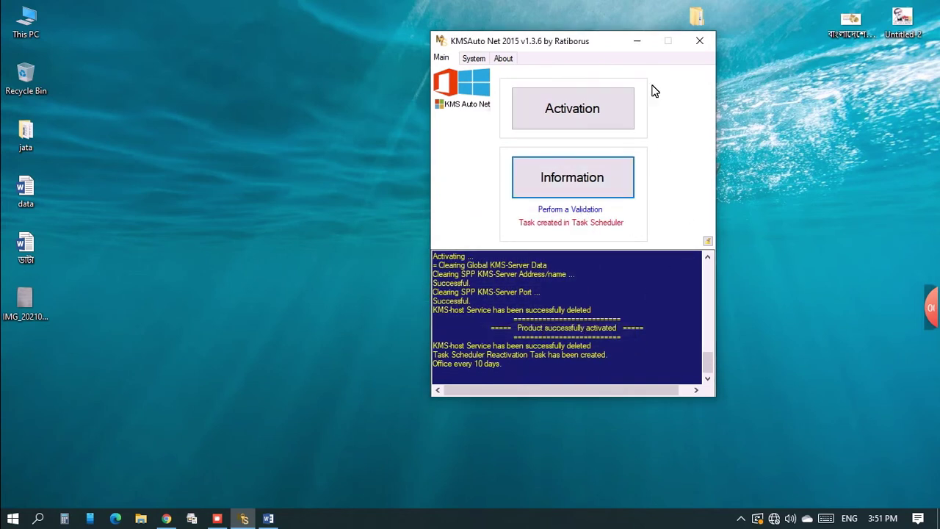
left_click(703, 45)
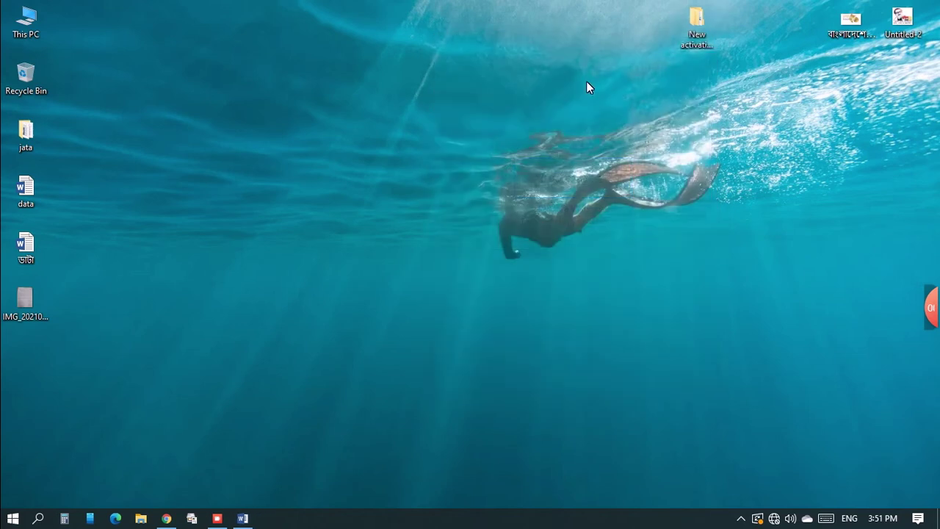
Refresh the desktop, bring back the minimized Word document, and close Word.
right_click(587, 83)
left_click(633, 129)
left_click(242, 518)
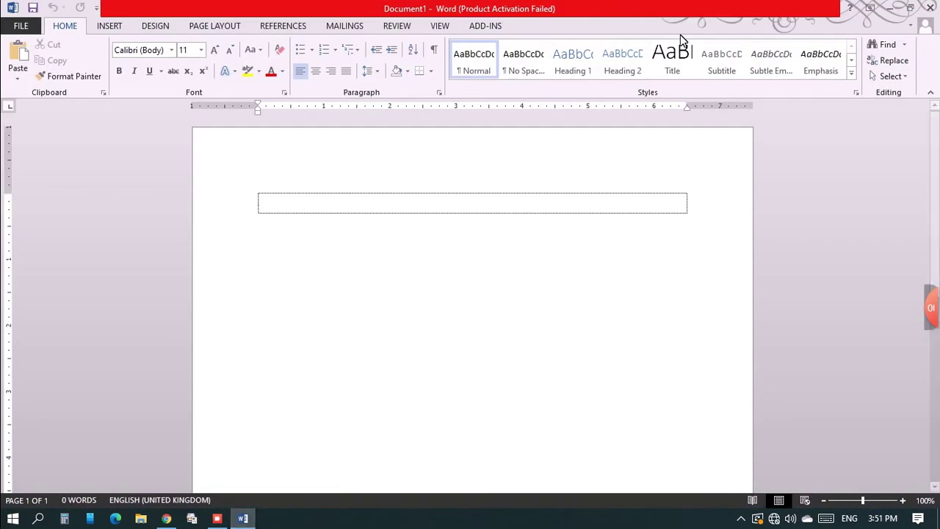
left_click(931, 8)
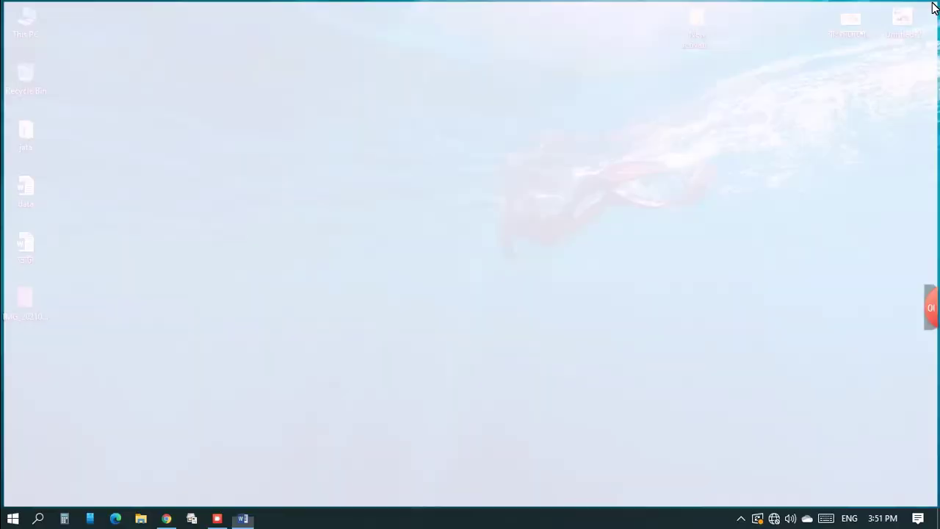
Relaunch Word 2013, check the activation status in a new blank document, and close Word.
left_click(13, 518)
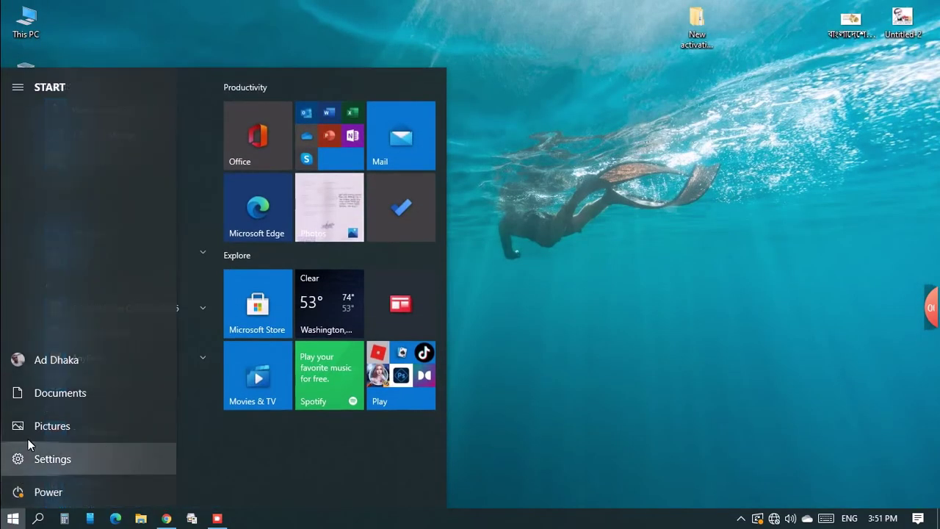
scroll(146, 316, "down", 5)
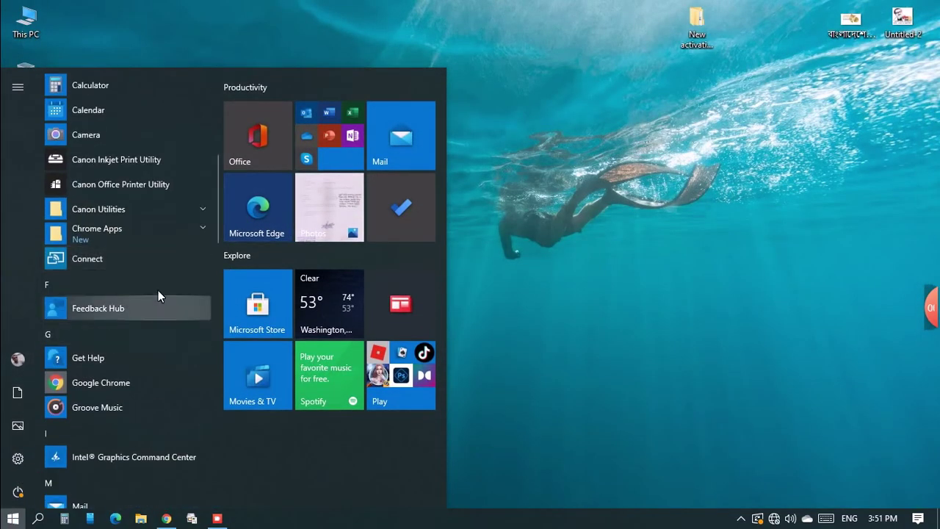
scroll(150, 423, "down", 5)
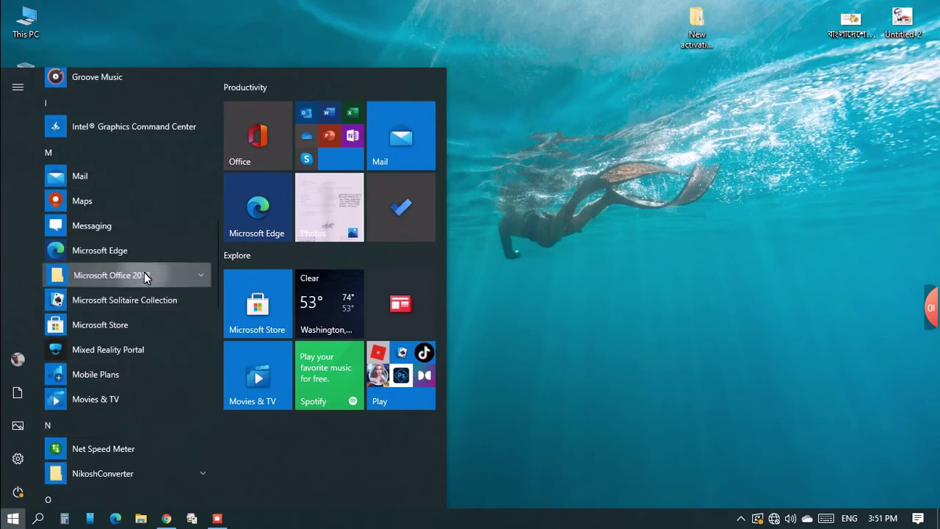
left_click(143, 275)
scroll(140, 404, "down", 3)
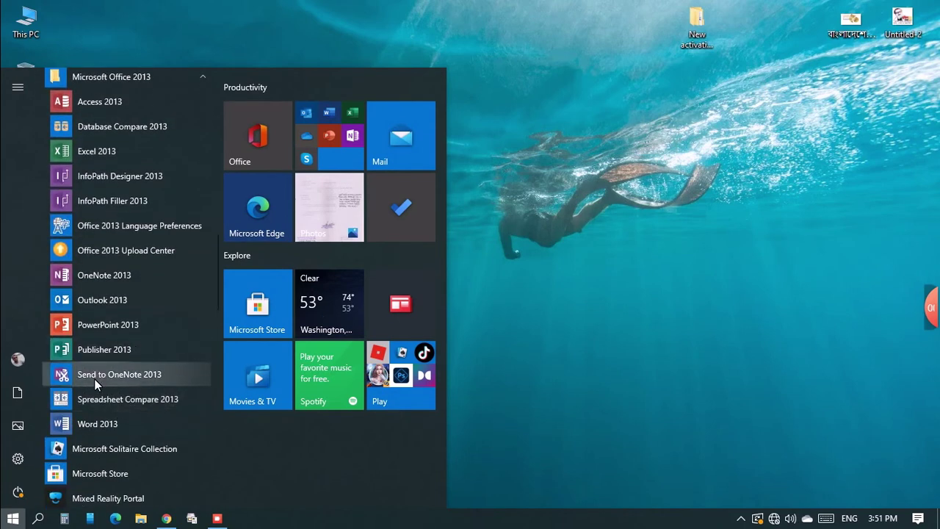
left_click(94, 424)
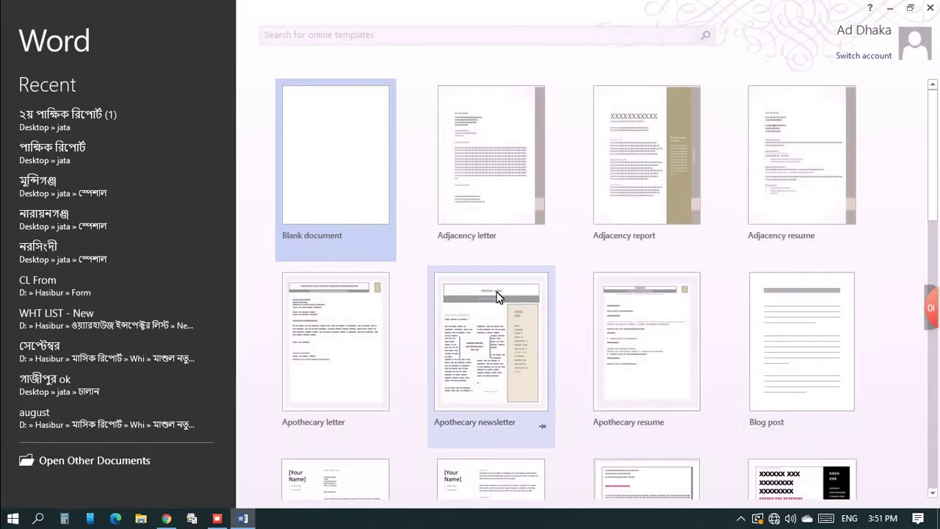
left_click(357, 179)
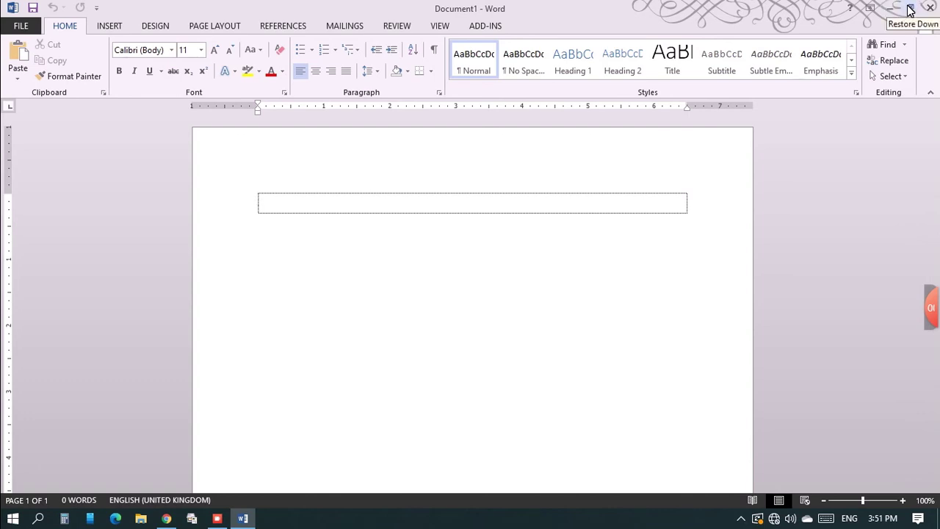
left_click(930, 7)
right_click(536, 110)
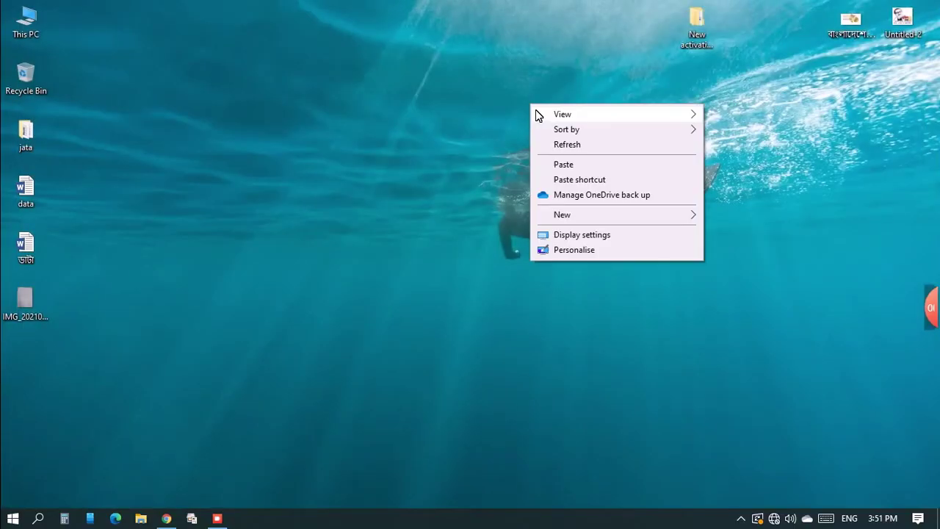
left_click(554, 145)
left_click(18, 22)
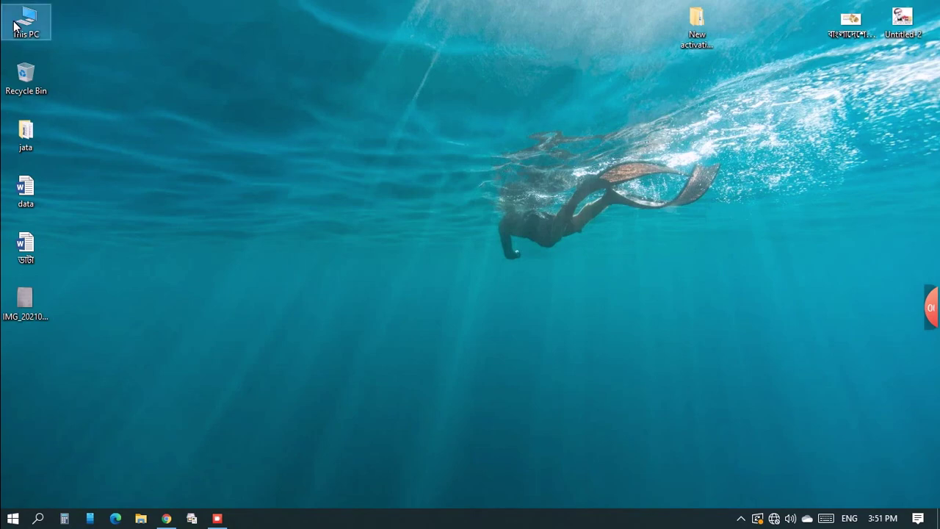
double_click(35, 26)
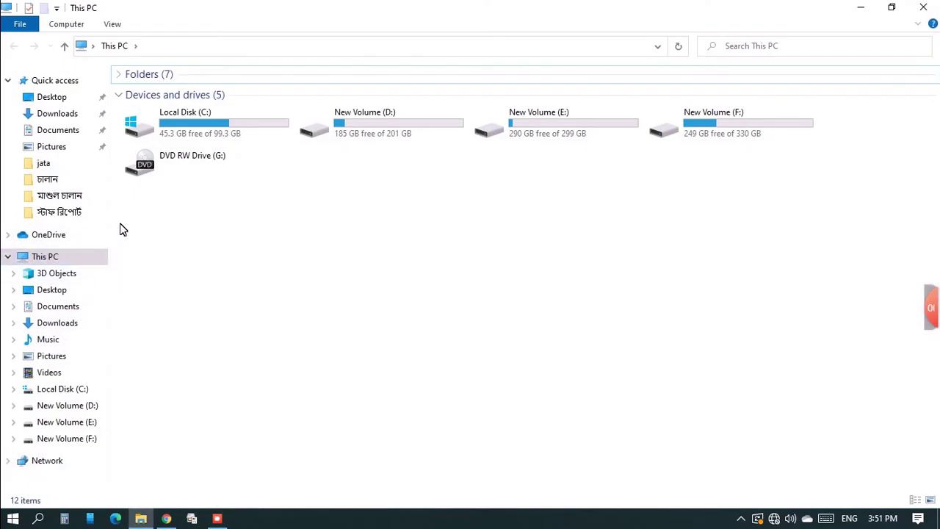
left_click(929, 6)
Check the Windows activation status in the properties of This PC and close the System window.
right_click(6, 19)
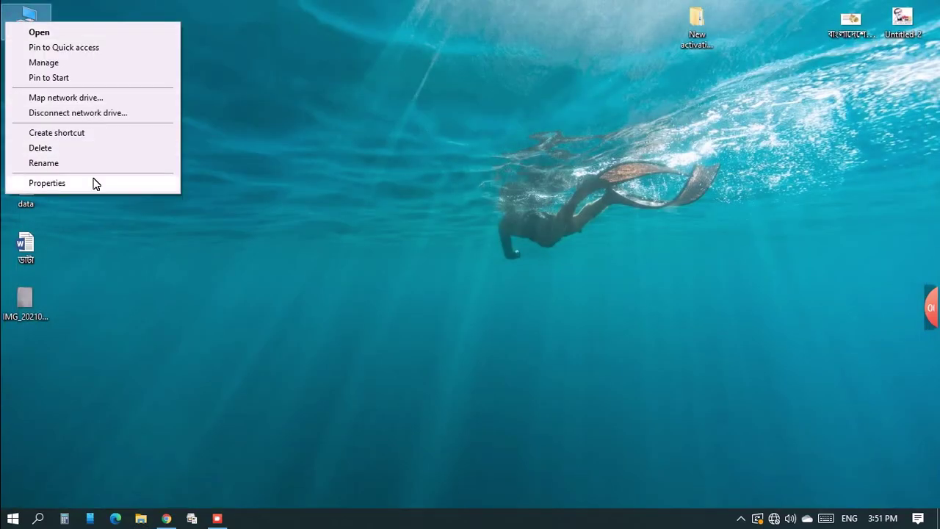
left_click(83, 184)
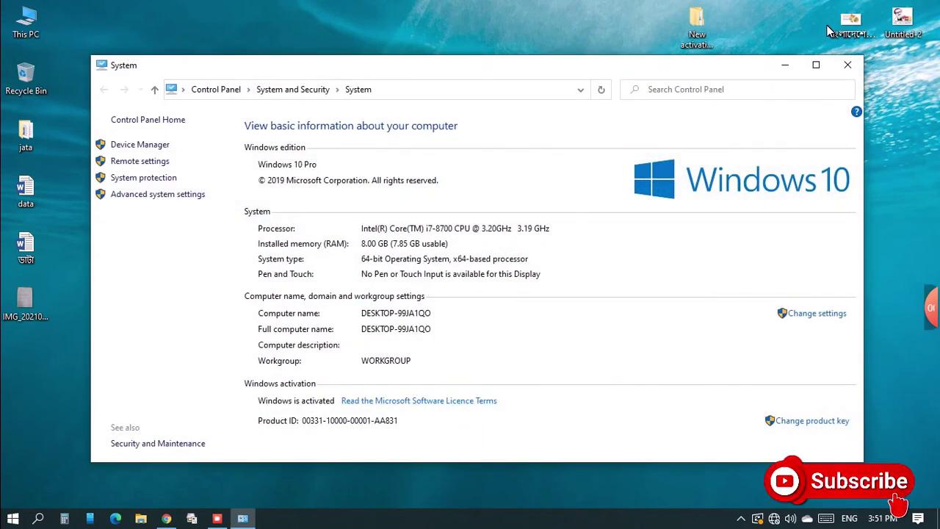
left_click(847, 64)
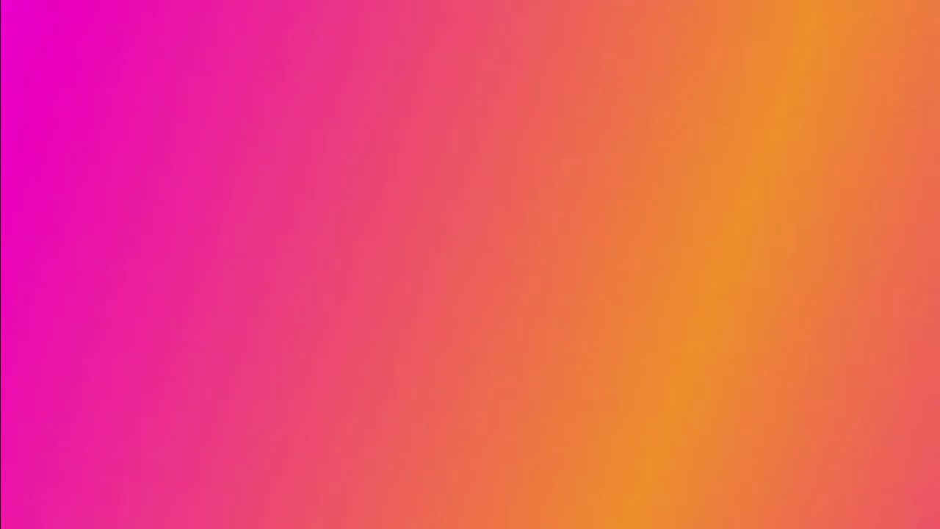